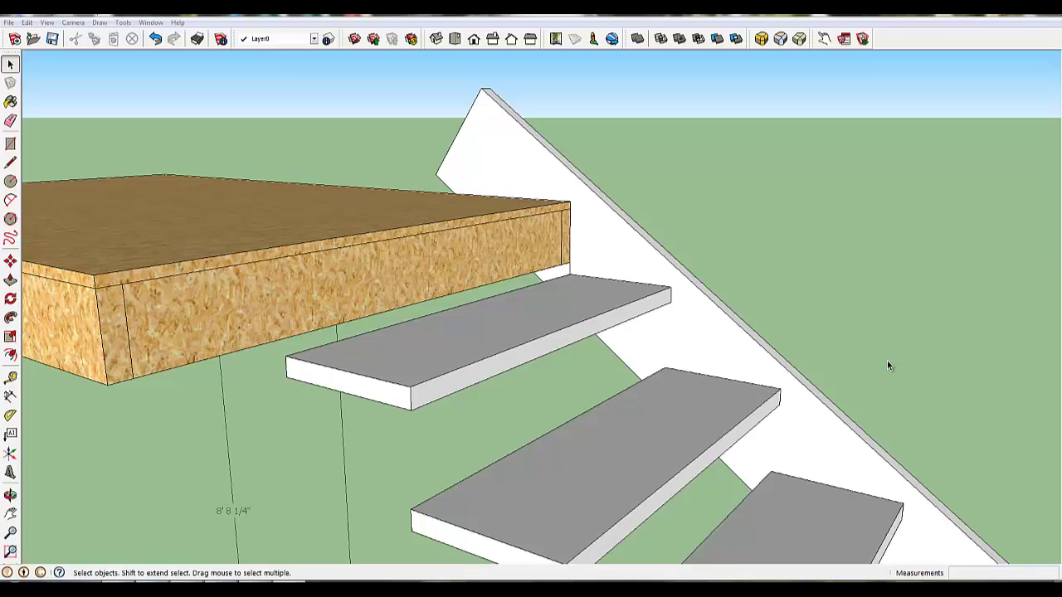
- Select the top tread and its connected stair geometry, viewing from under the platform corner
left_click(569, 280)
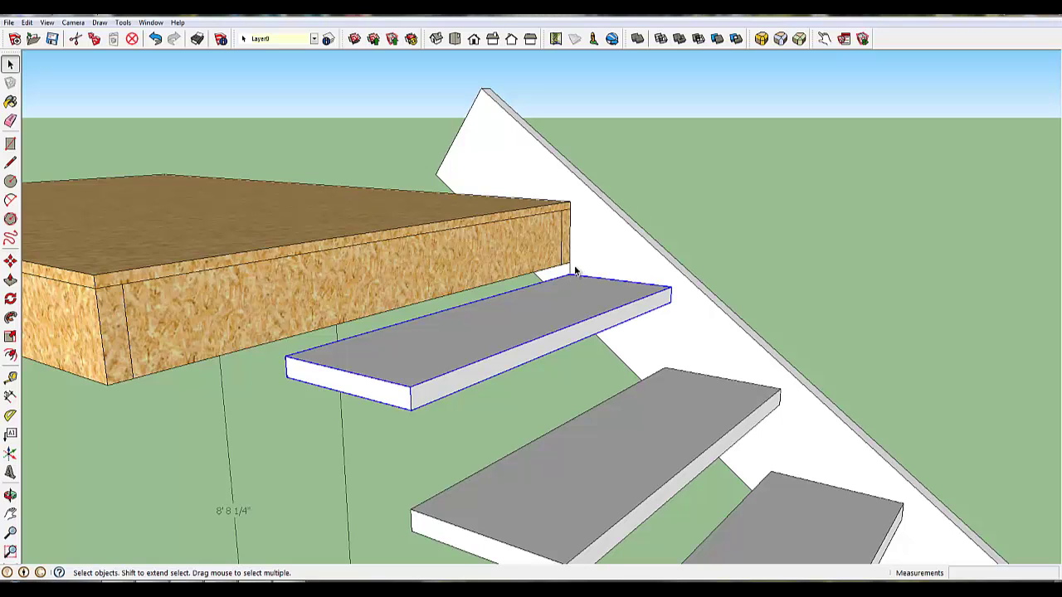
scroll(572, 274, "up", 4)
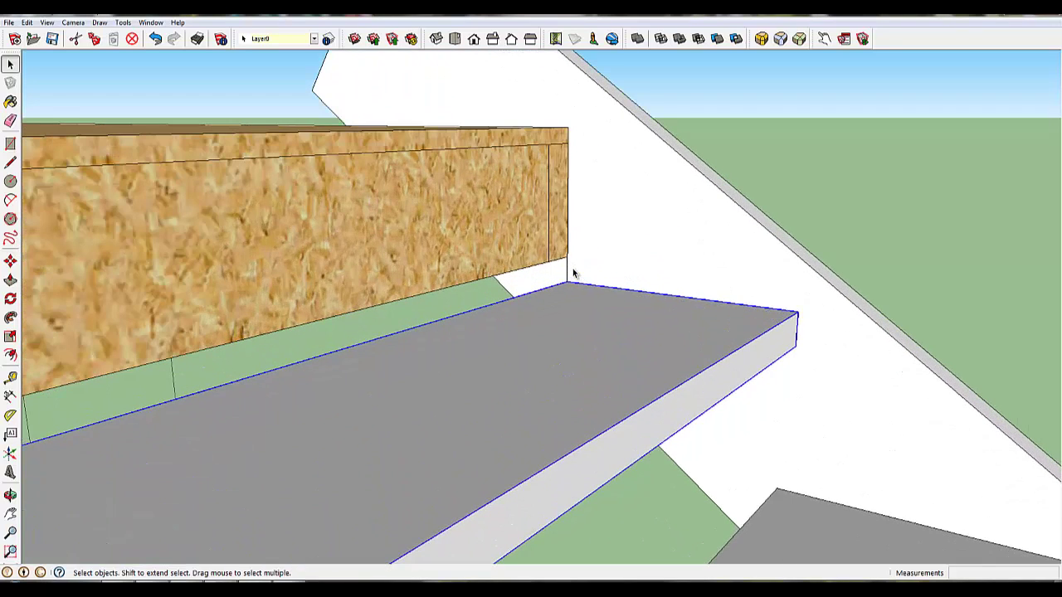
key("e")
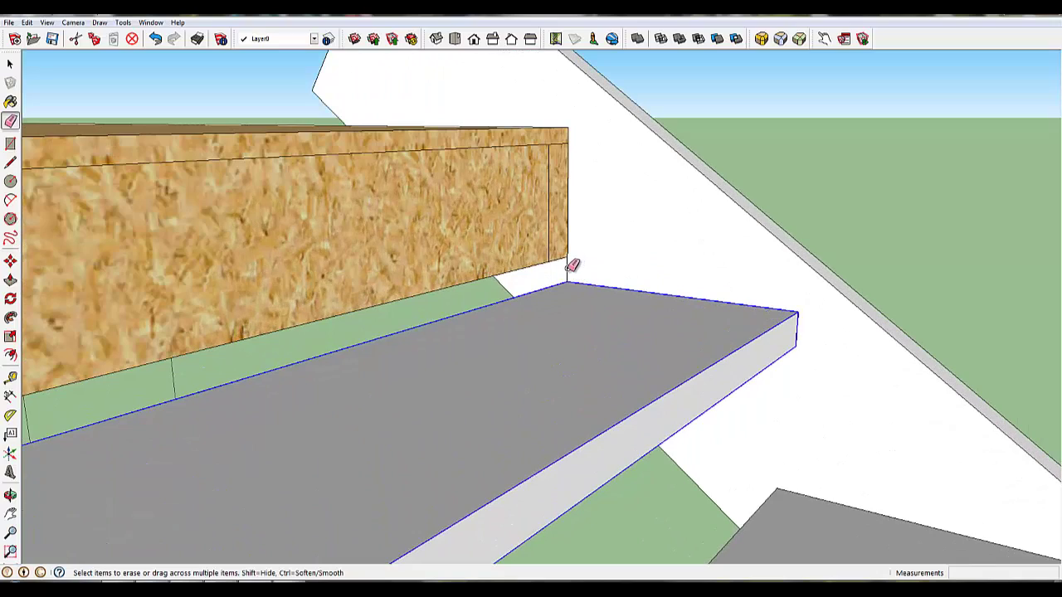
key("Escape")
mouse_move(551, 346)
middle_mouse_down()
mouse_move(592, 294)
mouse_move(588, 318)
mouse_move(623, 310)
mouse_move(612, 310)
mouse_move(611, 341)
mouse_move(613, 187)
middle_mouse_up()
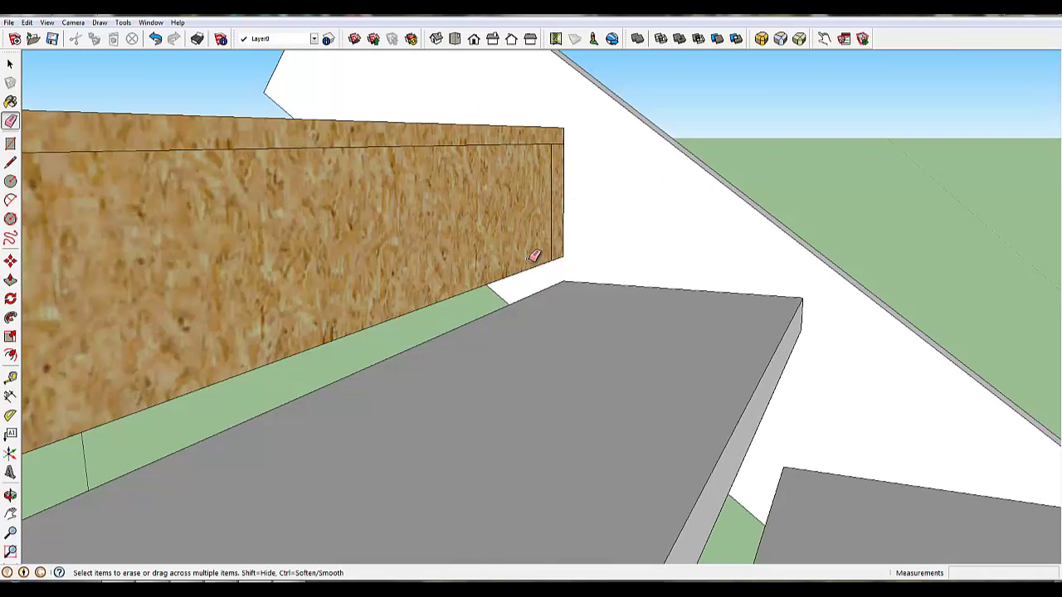
mouse_move(543, 314)
middle_mouse_down()
mouse_move(640, 263)
mouse_move(685, 266)
mouse_move(715, 250)
mouse_move(730, 192)
mouse_move(750, 192)
mouse_move(717, 228)
middle_mouse_up()
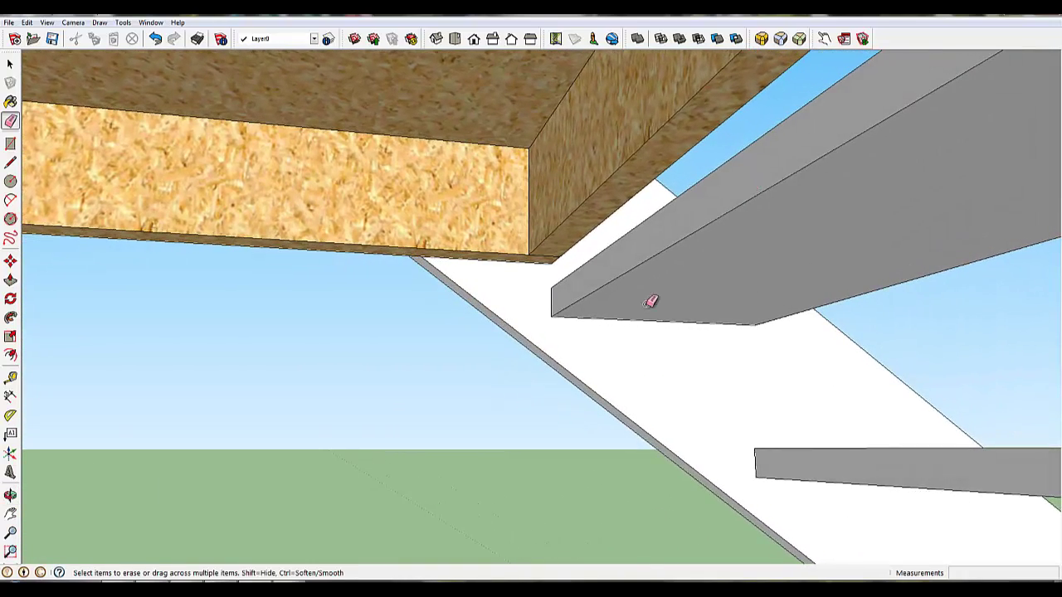
key("space")
triple_click(580, 357)
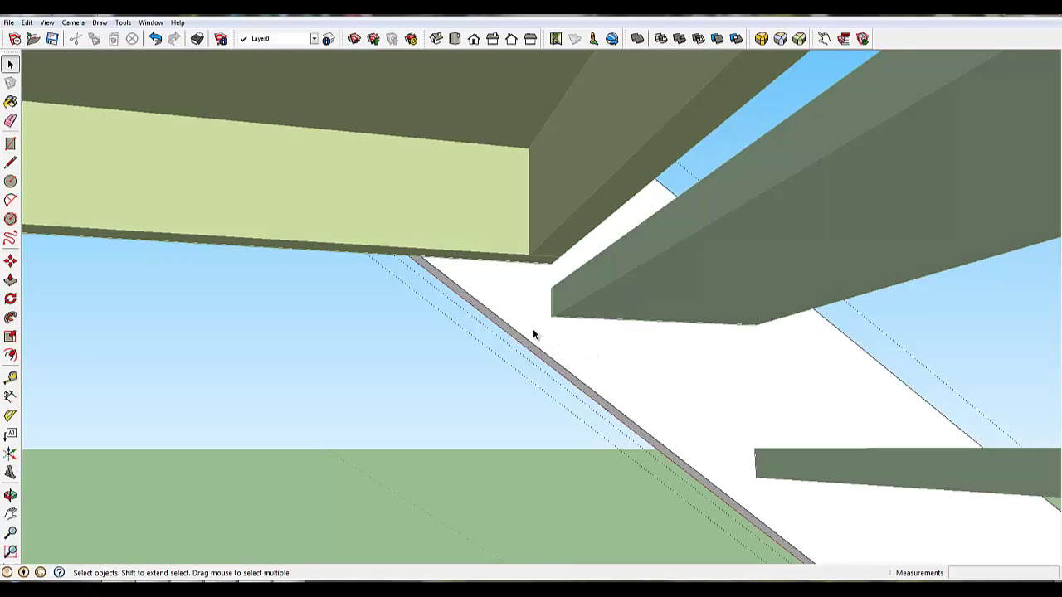
- Draw a vertical edge about 9 1/4" from the platform corner up to the stringer's sloped top
key("l")
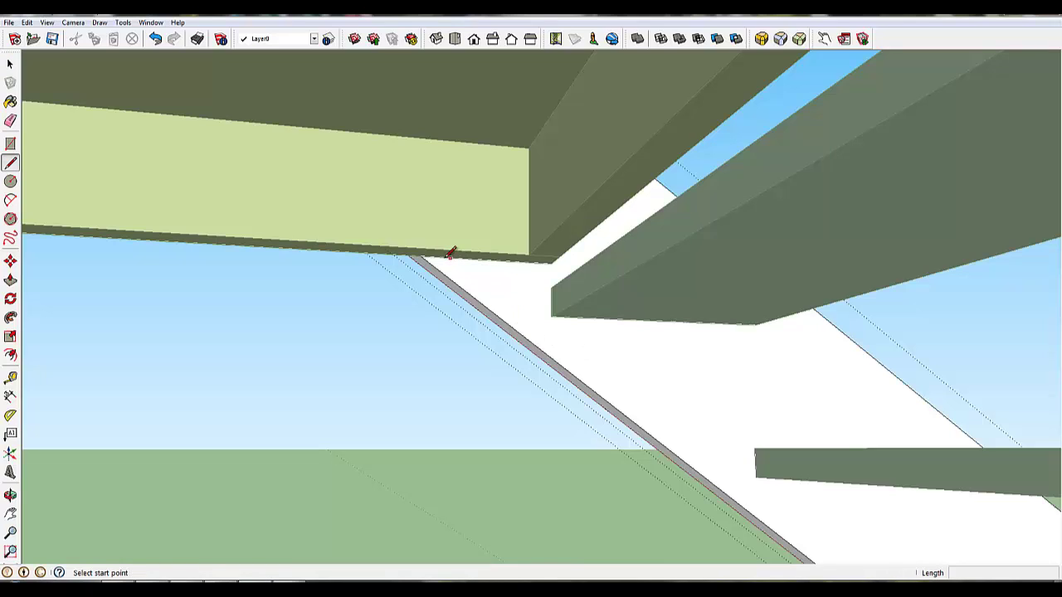
left_click(421, 256)
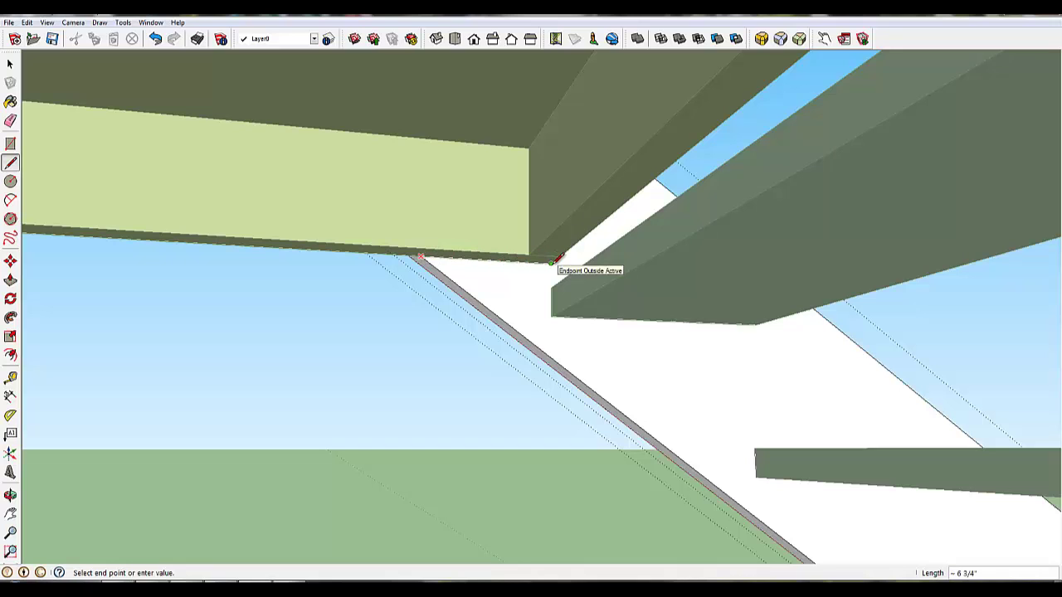
middle_click_drag(605, 244, 481, 315)
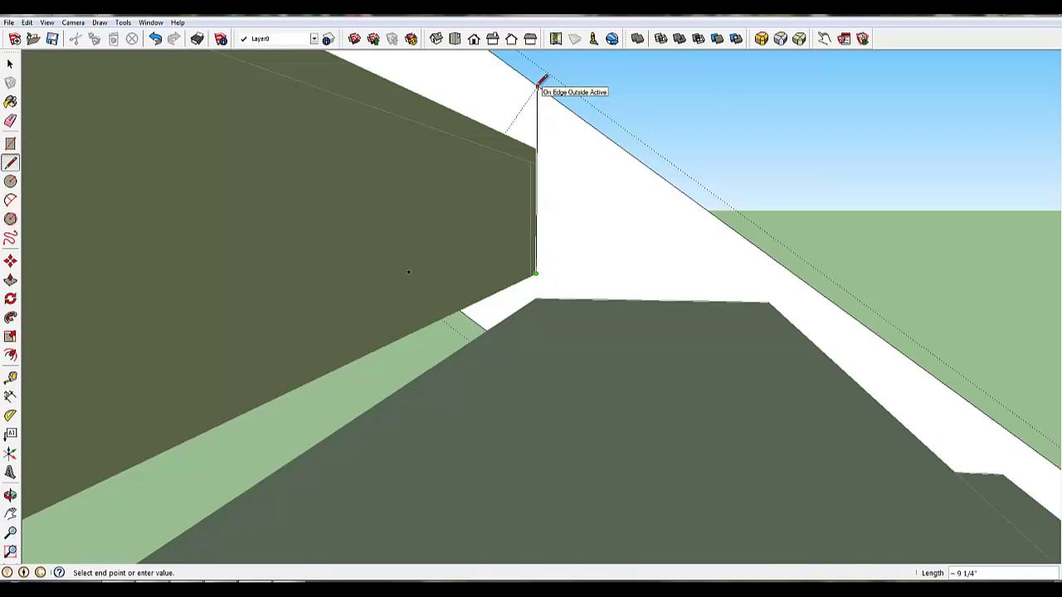
type("9")
key("Return")
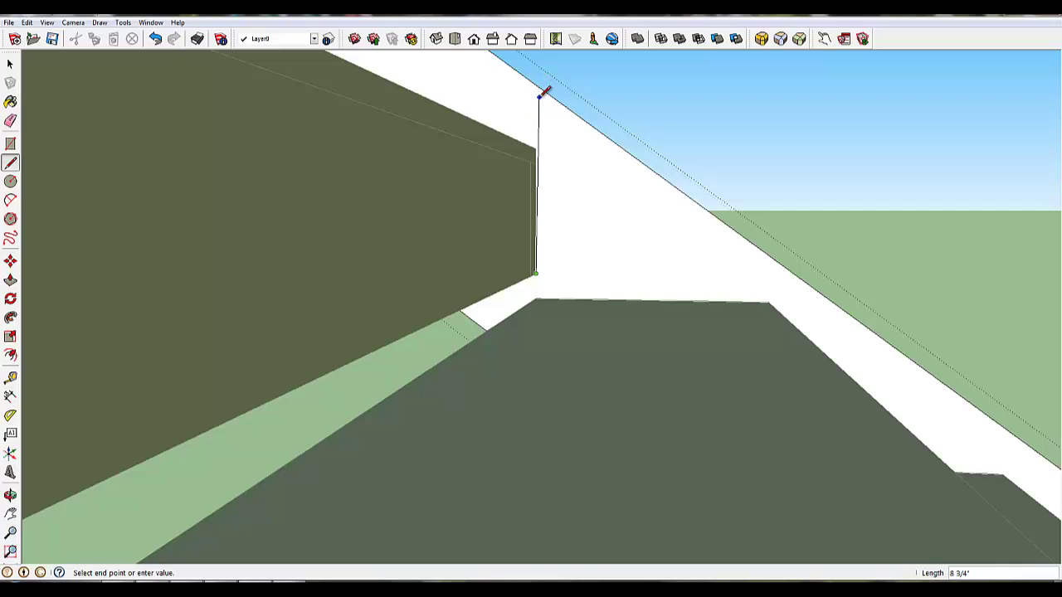
key("ctrl+z")
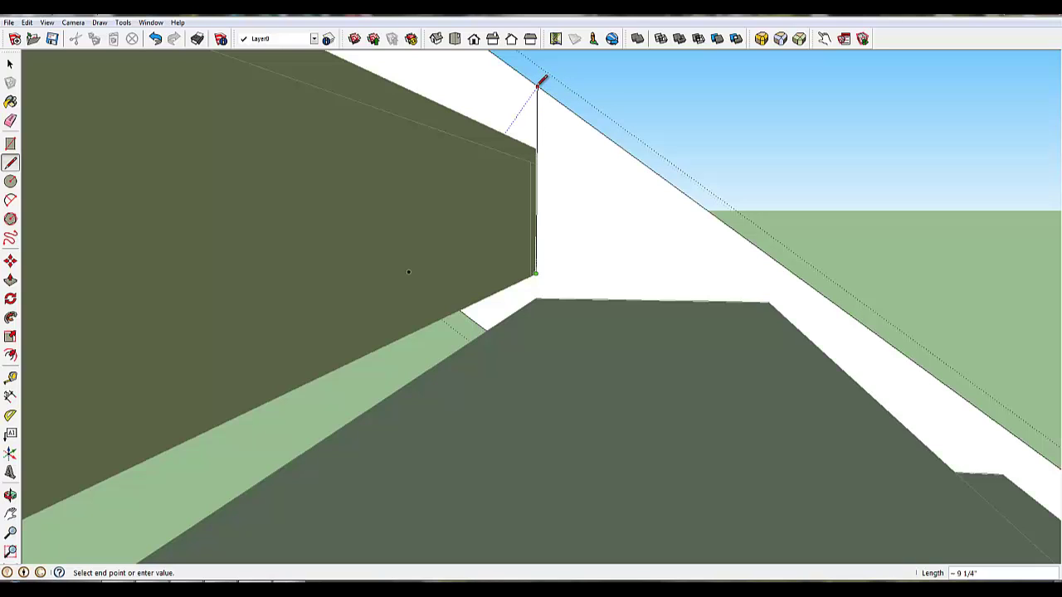
middle_click_drag(570, 220, 482, 244)
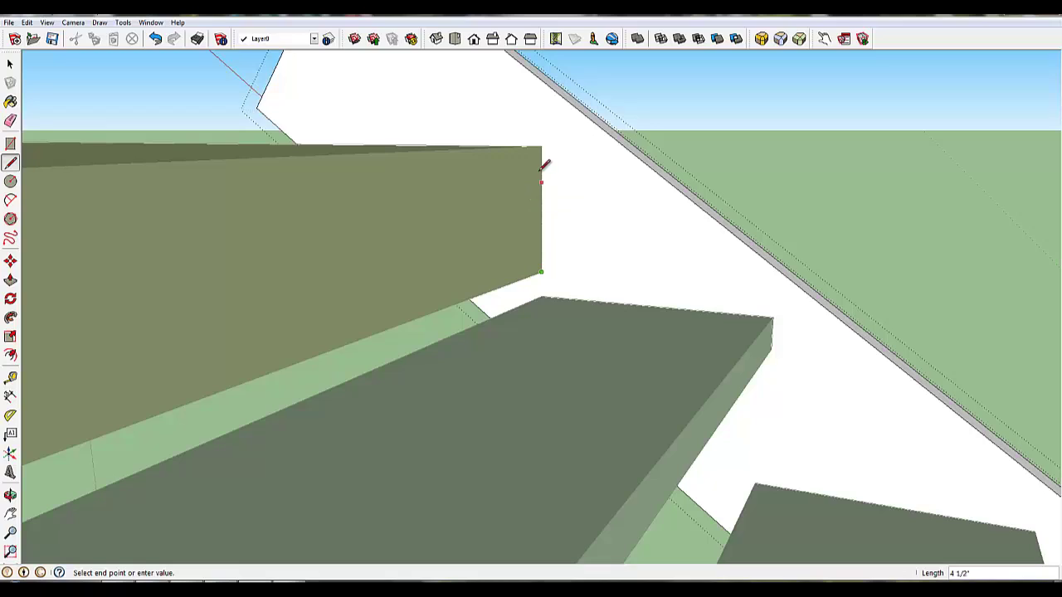
left_click(543, 80)
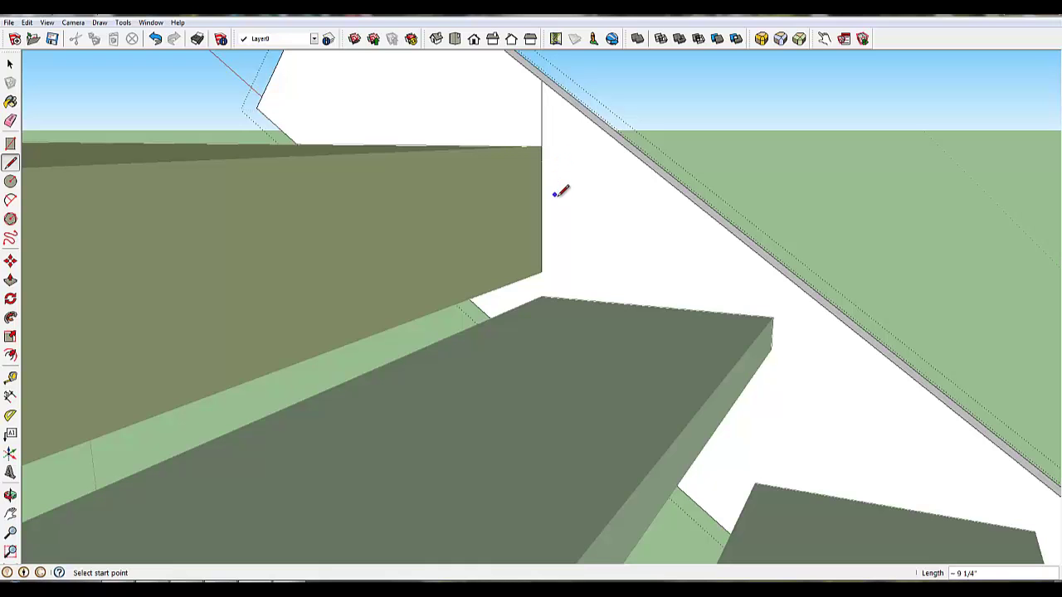
mouse_move(569, 224)
middle_mouse_down()
mouse_move(580, 167)
mouse_move(605, 178)
mouse_move(572, 246)
middle_mouse_up()
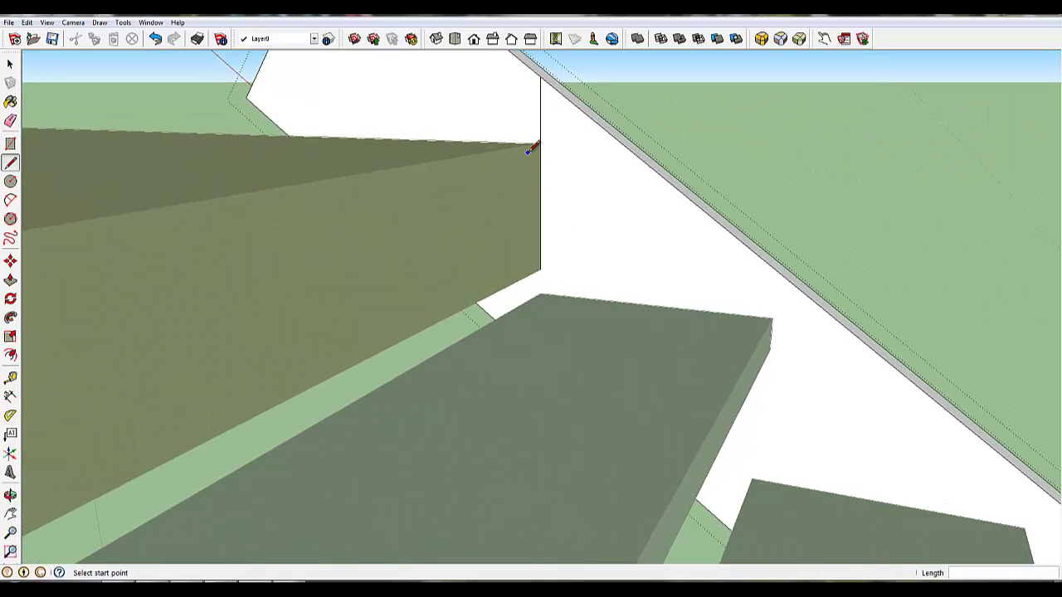
- Push the stringer section past the new edge back 1 1/2" to notch it at the platform
key("p")
left_click(486, 104)
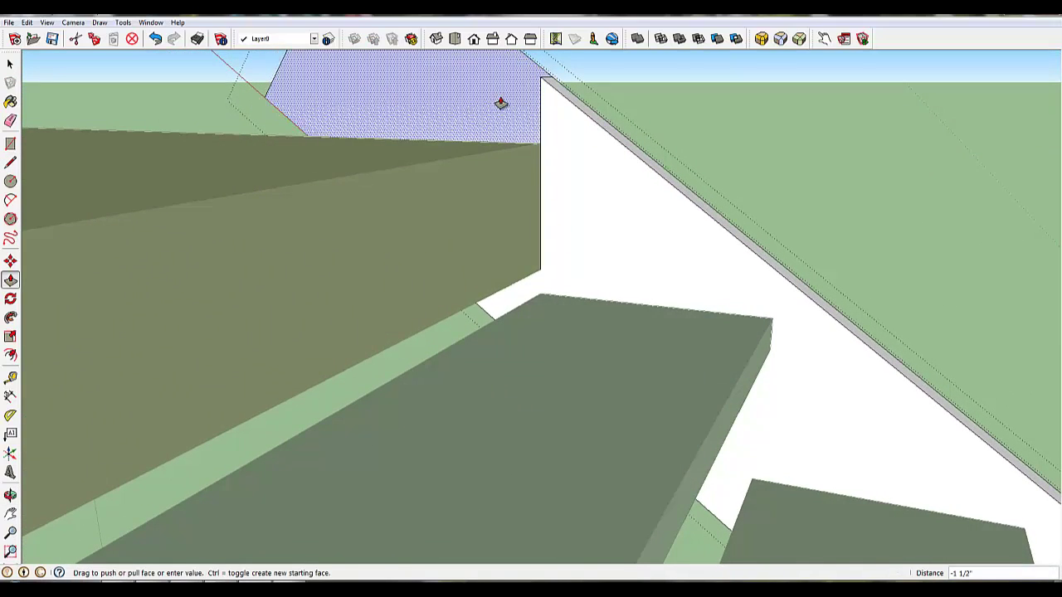
left_click(501, 103)
middle_click_drag(711, 152, 280, 142)
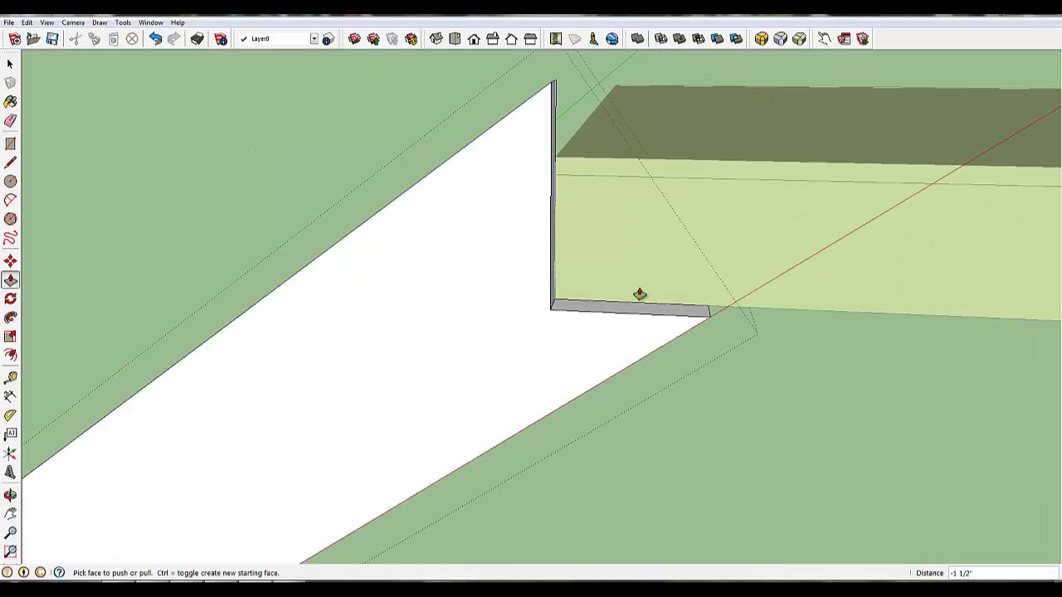
middle_click_drag(340, 204, 751, 303)
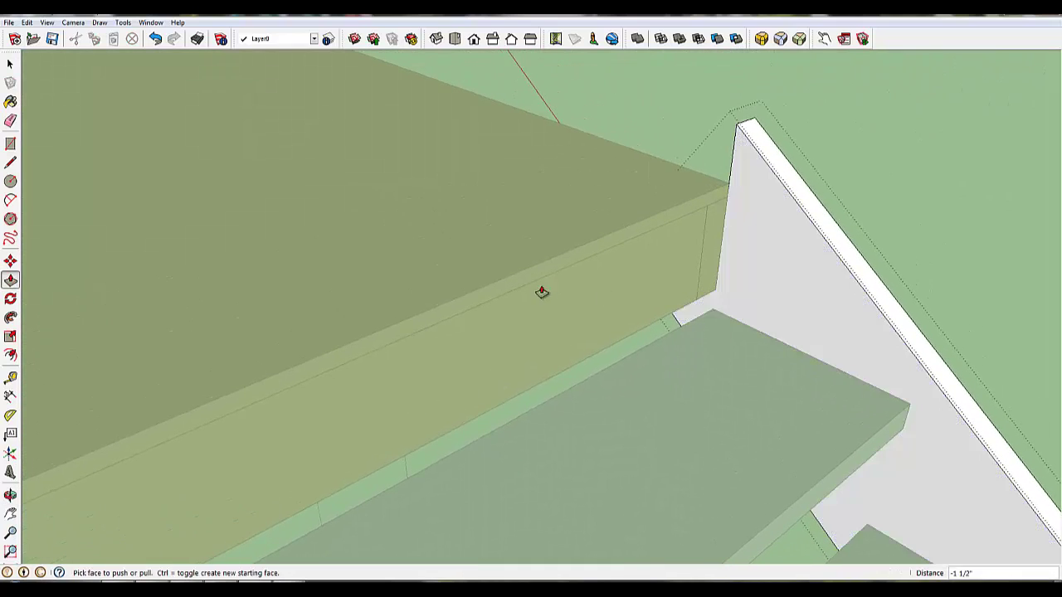
middle_click_drag(541, 292, 666, 142)
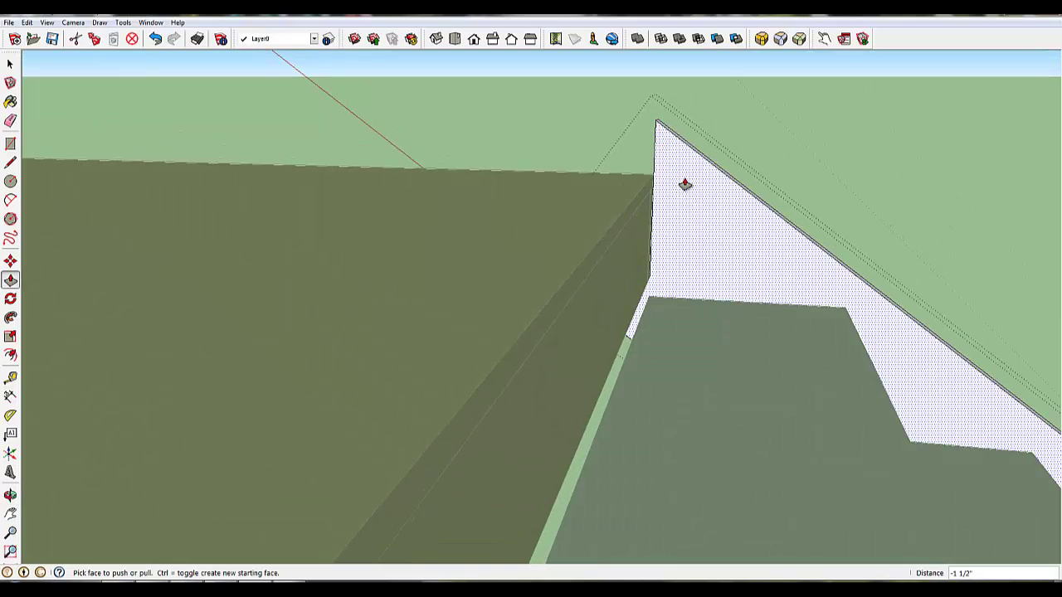
- Draw a line along the platform top across the stringer, marking off the small triangle
key("l")
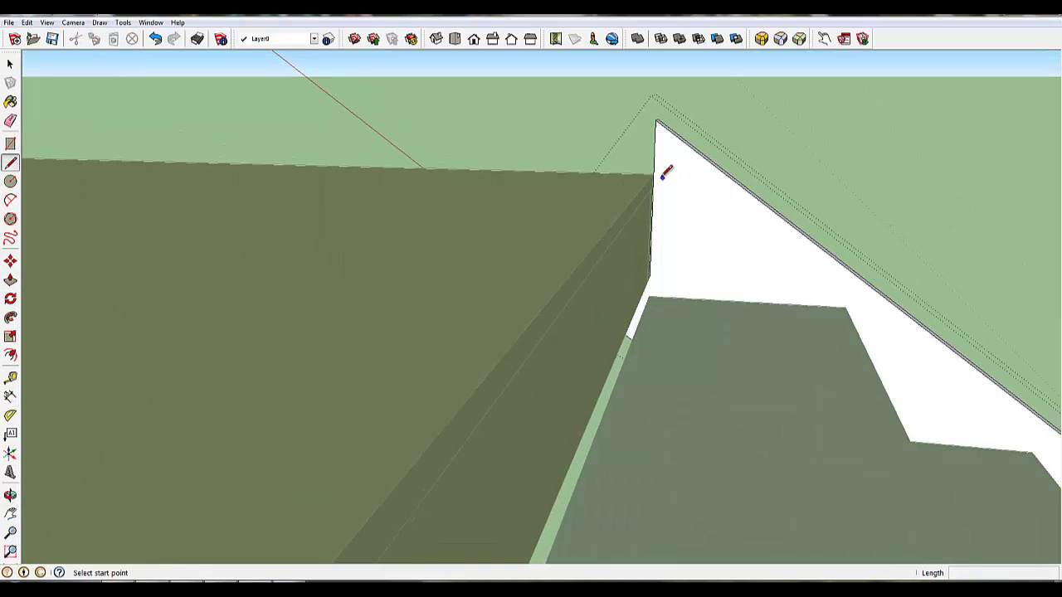
left_click(606, 173)
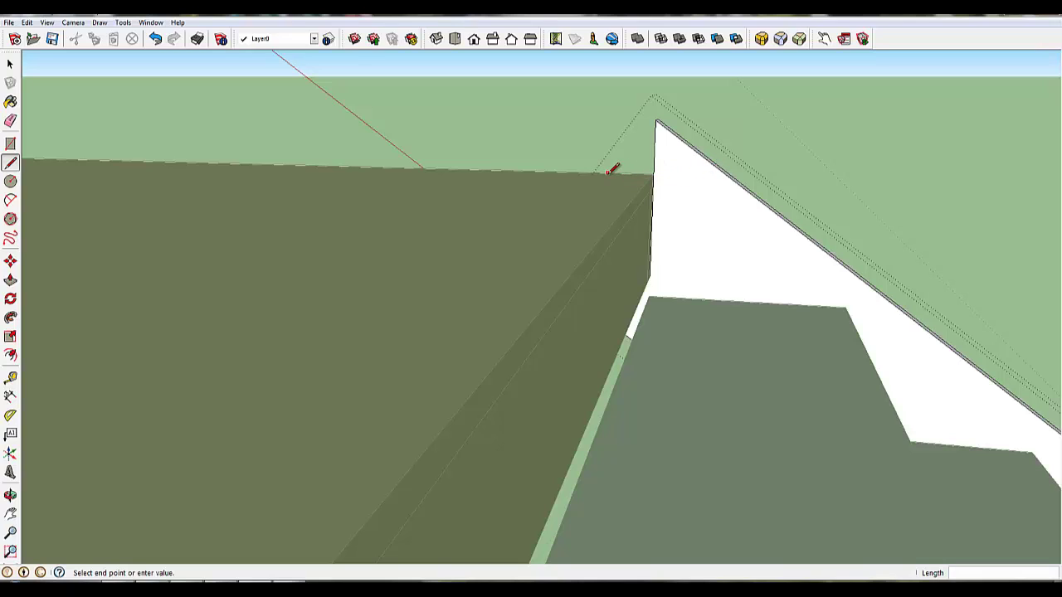
left_click(730, 174)
middle_click_drag(735, 171, 731, 193)
- Push the triangle back 1 1/2" so the stringer ends flush with the platform
key("p")
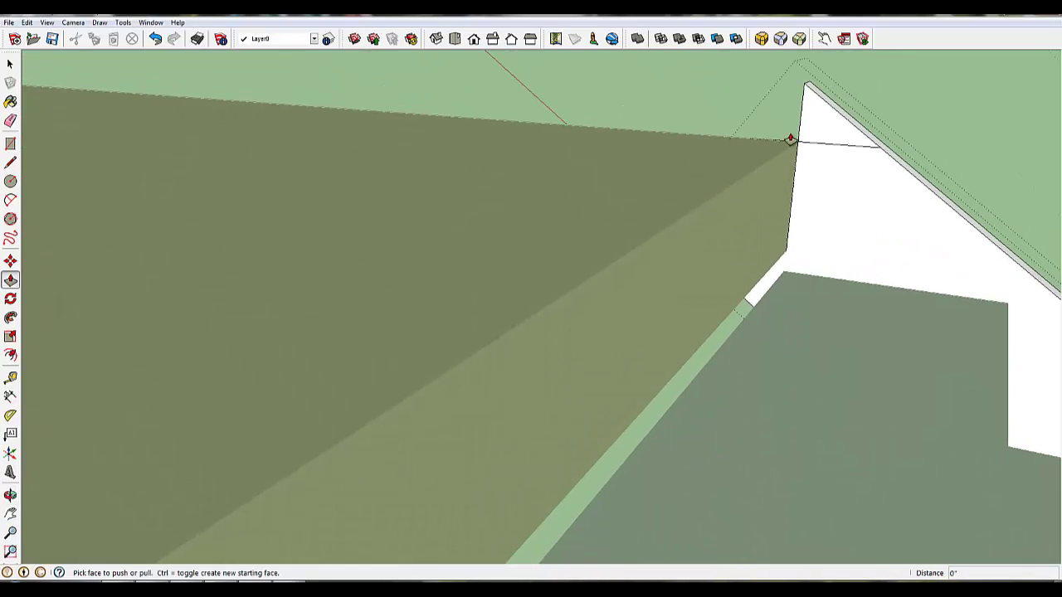
left_click(811, 119)
left_click(822, 123)
mouse_move(901, 190)
middle_mouse_down()
mouse_move(865, 166)
mouse_move(462, 171)
mouse_move(205, 203)
mouse_move(315, 185)
mouse_move(520, 191)
mouse_move(671, 168)
mouse_move(640, 161)
middle_mouse_up()
scroll(643, 176, "down", 5)
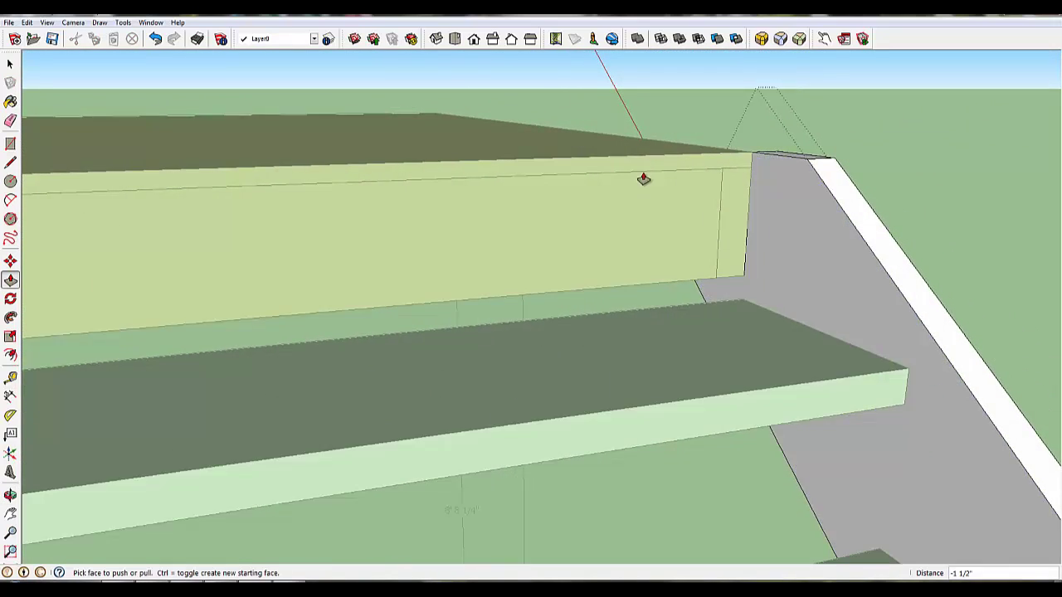
scroll(719, 288, "down", 4)
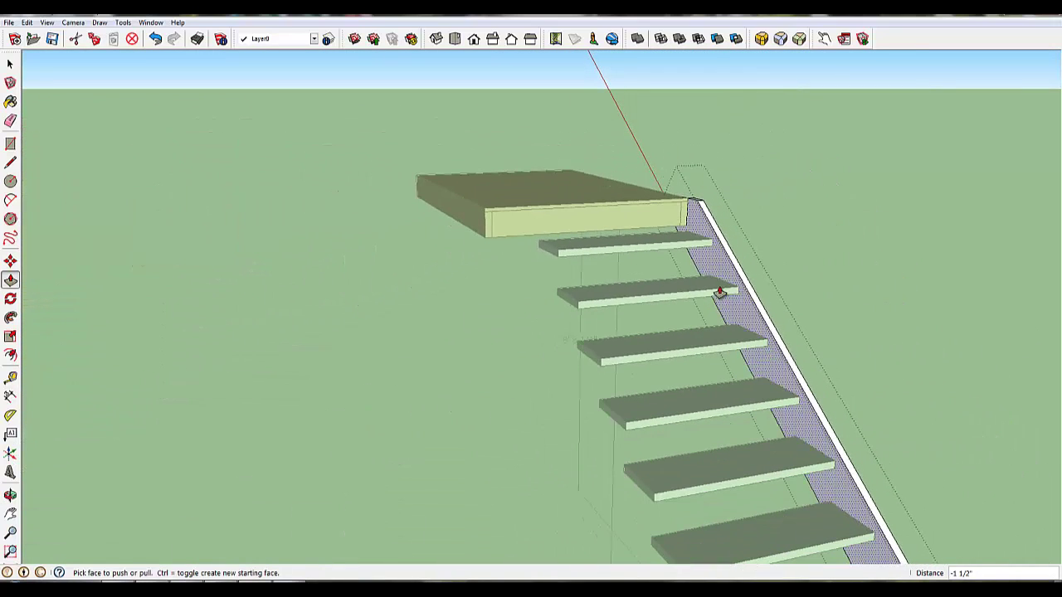
scroll(746, 303, "down", 3)
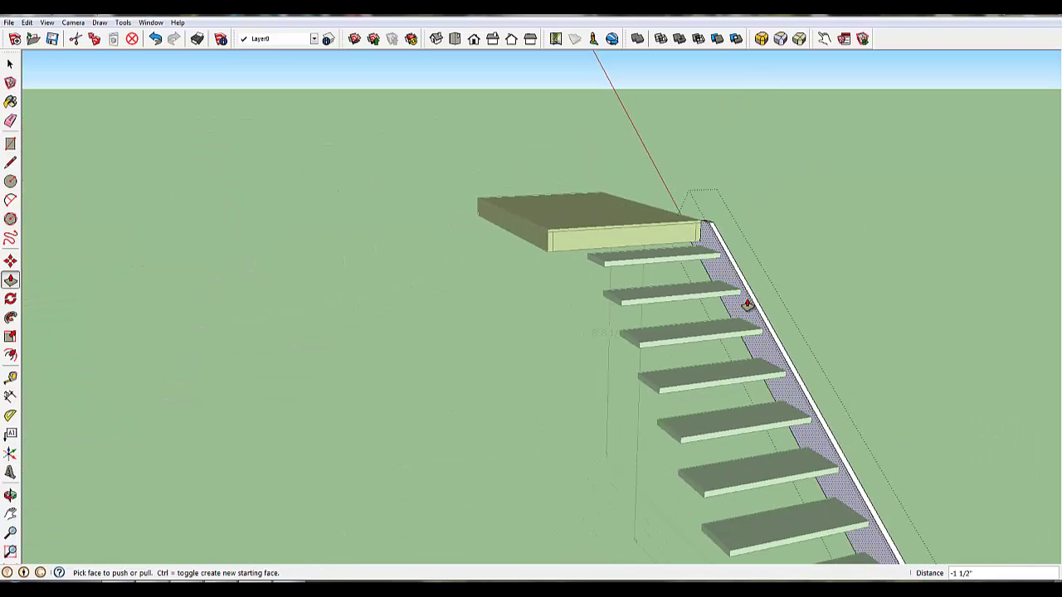
middle_click_drag(749, 305, 642, 213)
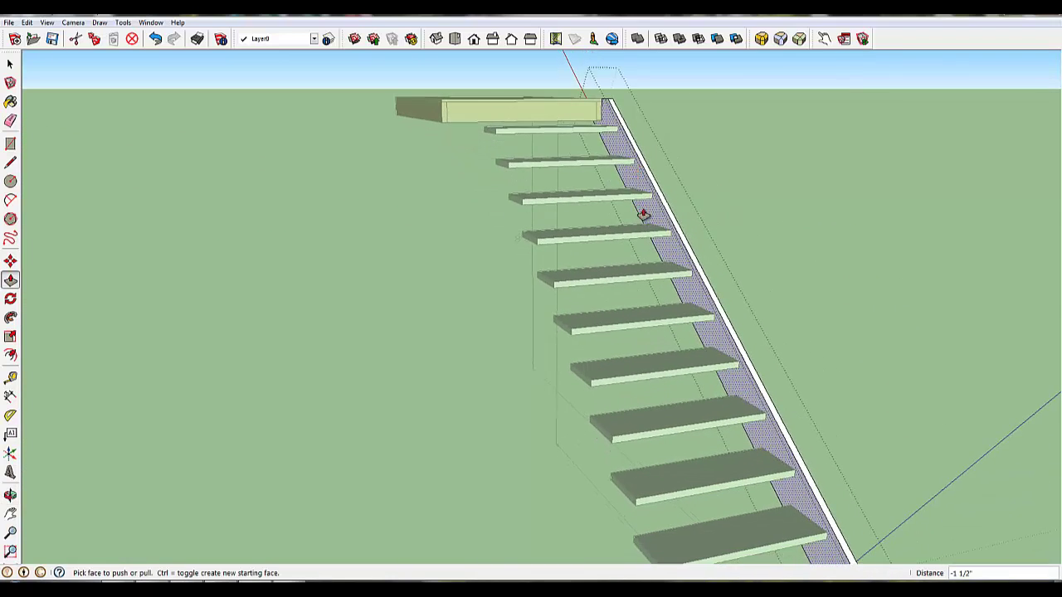
- Exit the stringer group and select the sloped stringer beneath the five grey treads
scroll(661, 280, "down", 5)
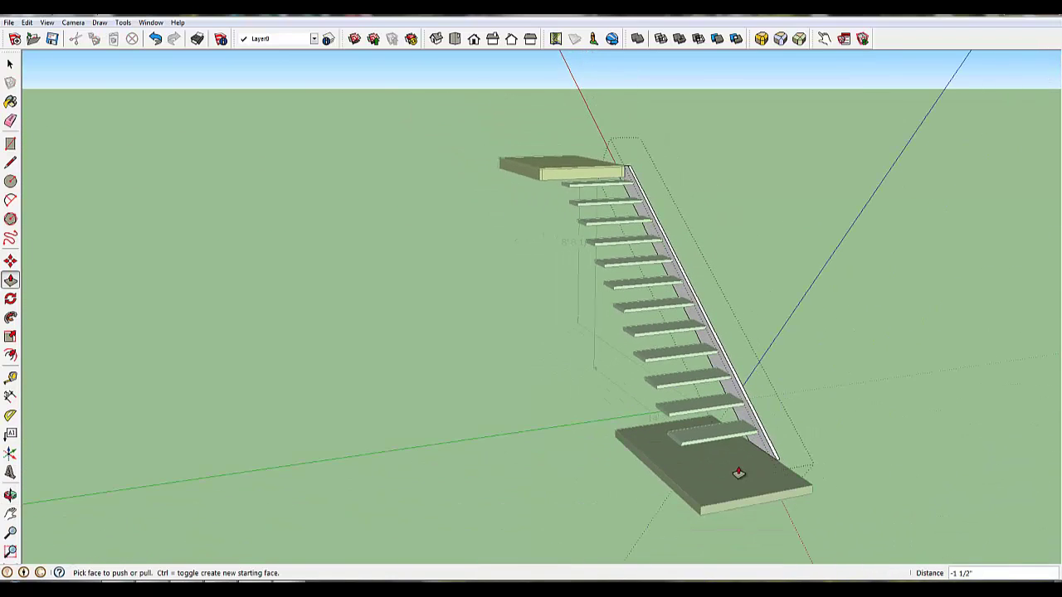
scroll(738, 472, "up", 2)
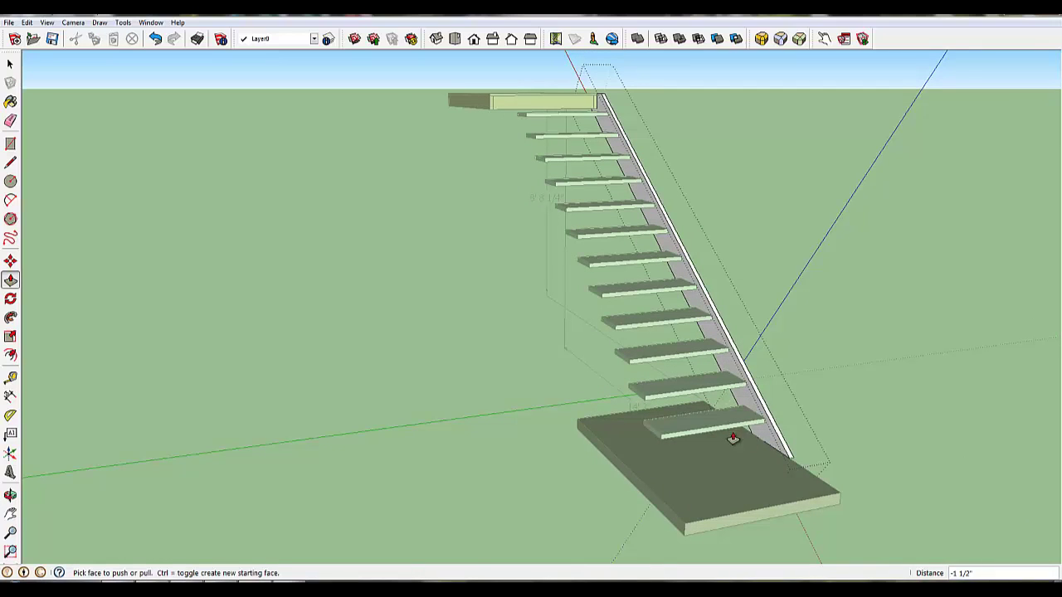
key("space")
left_click(858, 422)
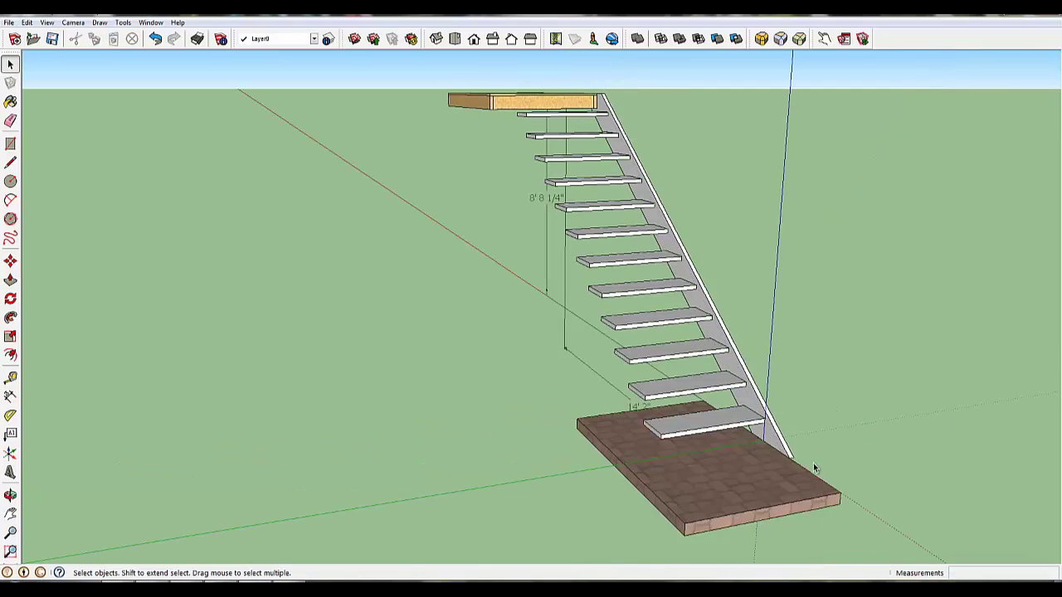
scroll(796, 432, "up", 6)
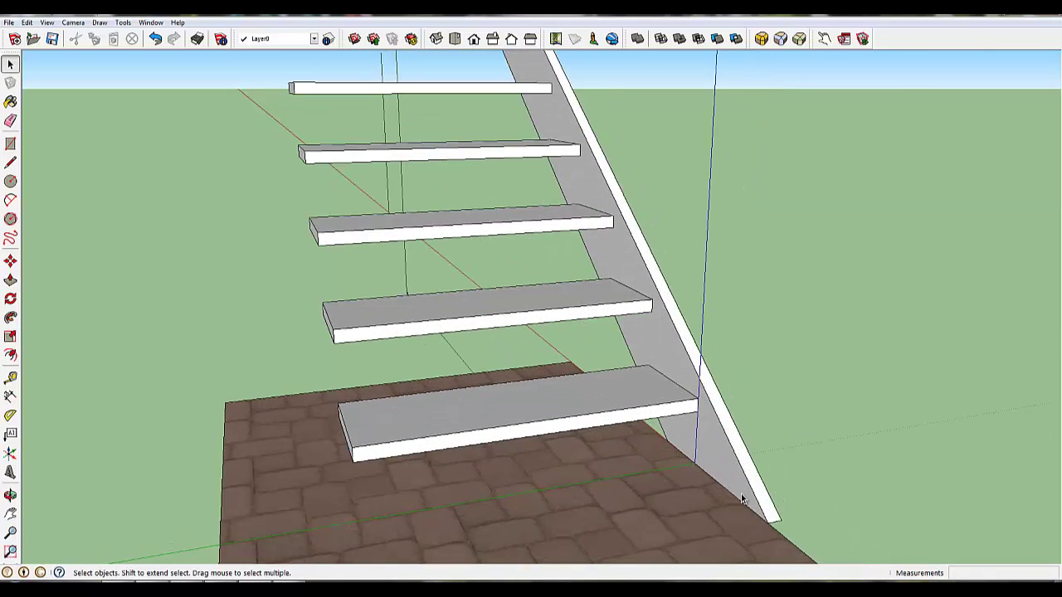
left_click(734, 480)
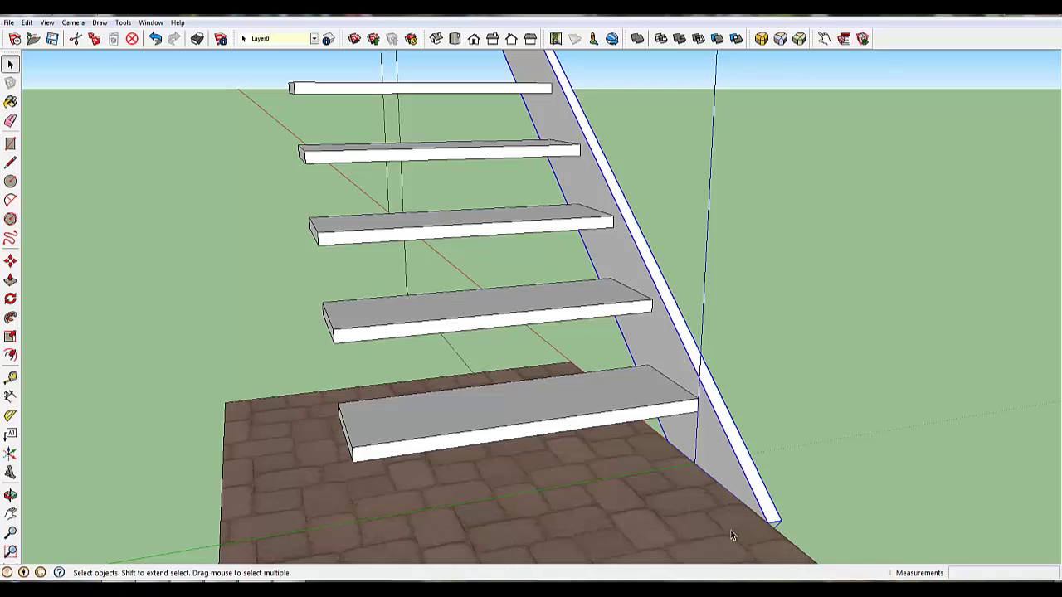
- Copy the stringer from its bottom endpoint 37.5" across to the treads' other end
scroll(709, 531, "down", 3)
middle_click_drag(710, 531, 699, 467)
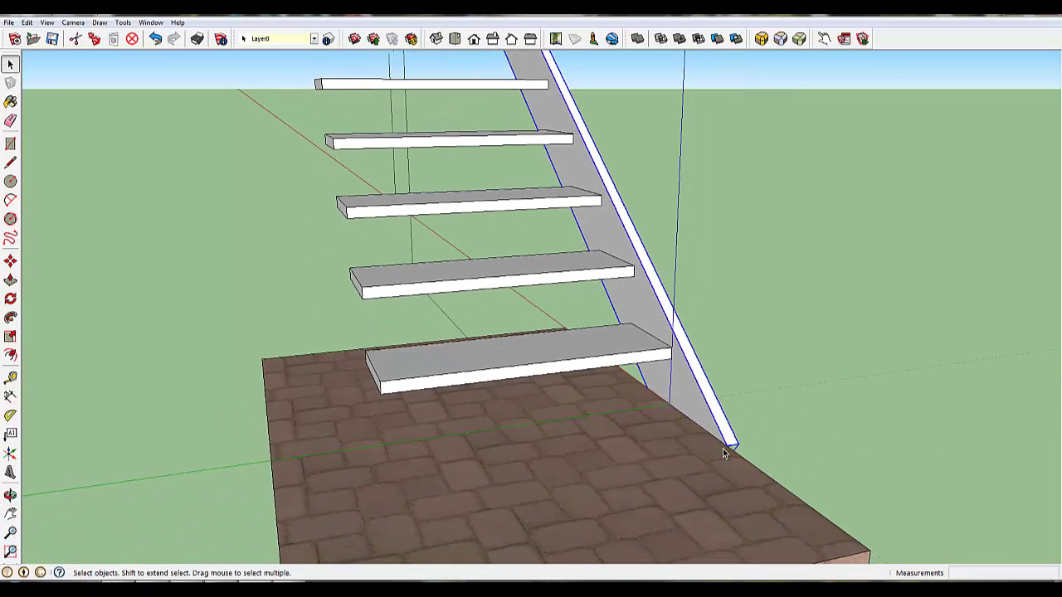
key("m")
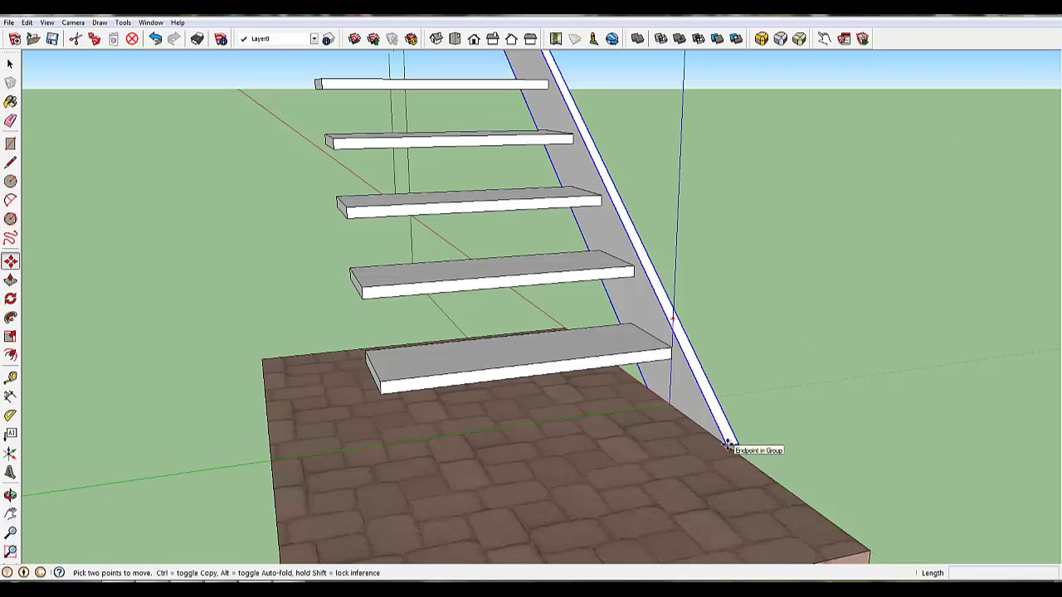
left_click(728, 445)
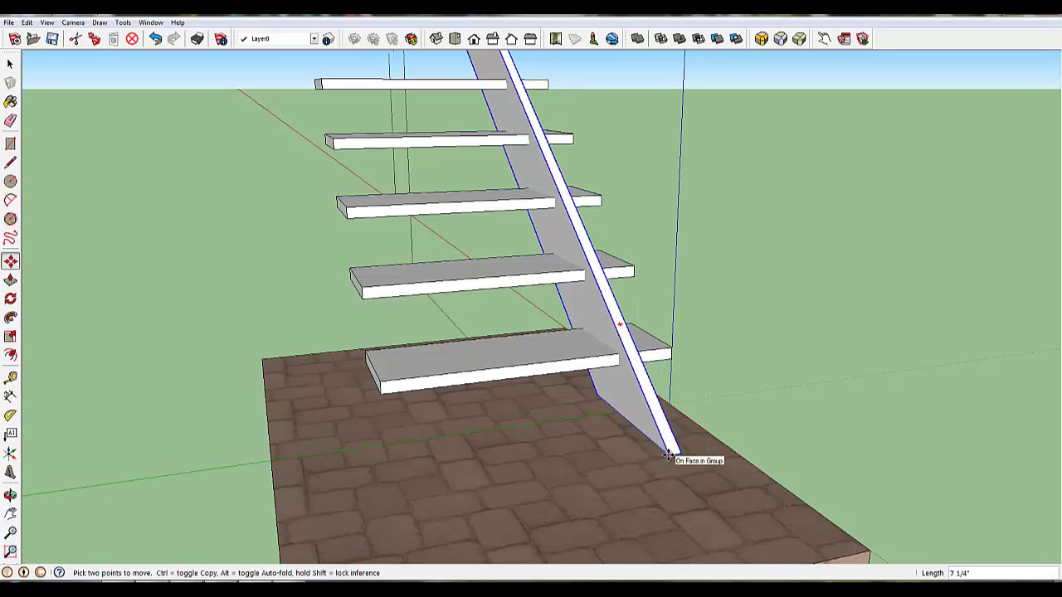
key("ctrl")
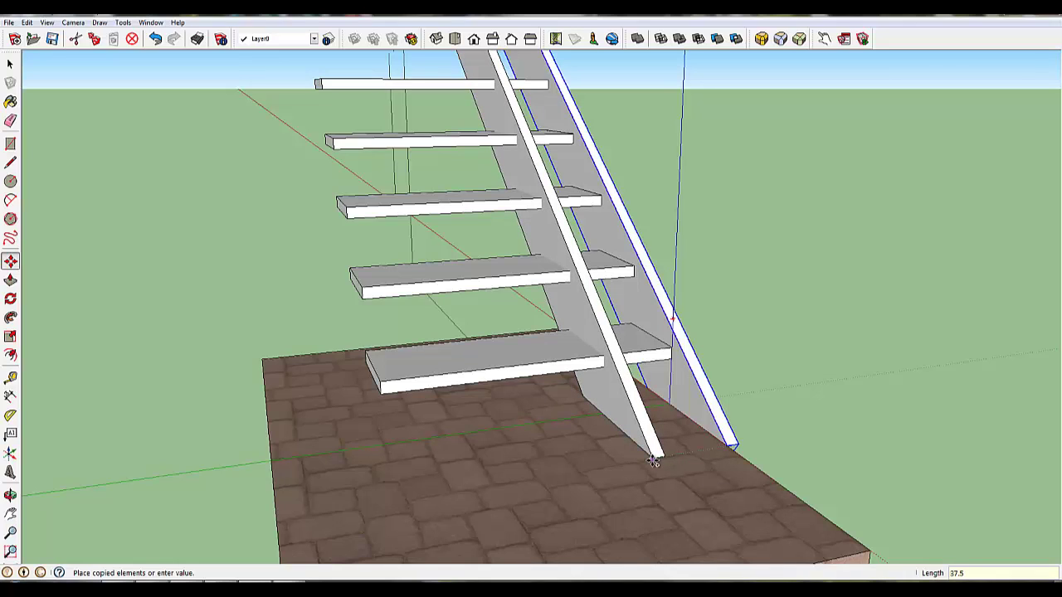
key("Return")
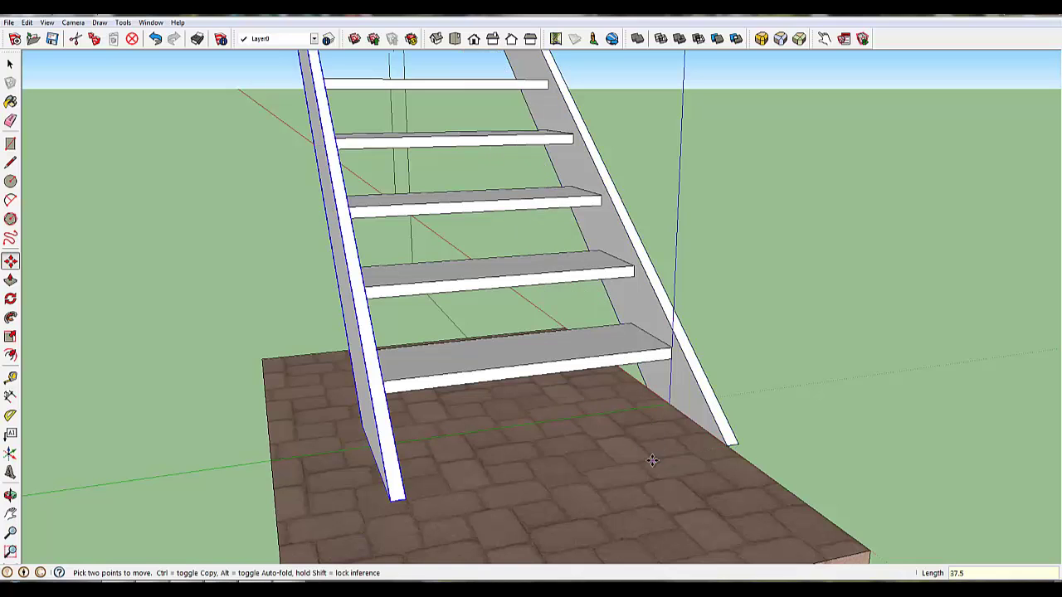
middle_click_drag(611, 490, 531, 458)
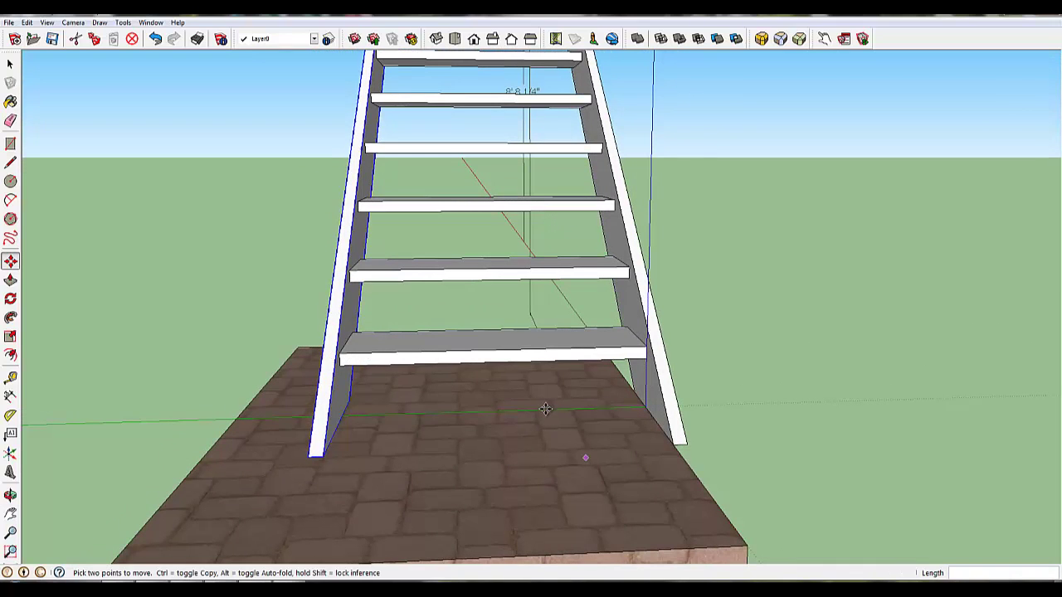
- Window-select both stringers and treads, then Shift-add the five missed treads from bottom to top
scroll(716, 423, "down", 5)
scroll(697, 412, "down", 3)
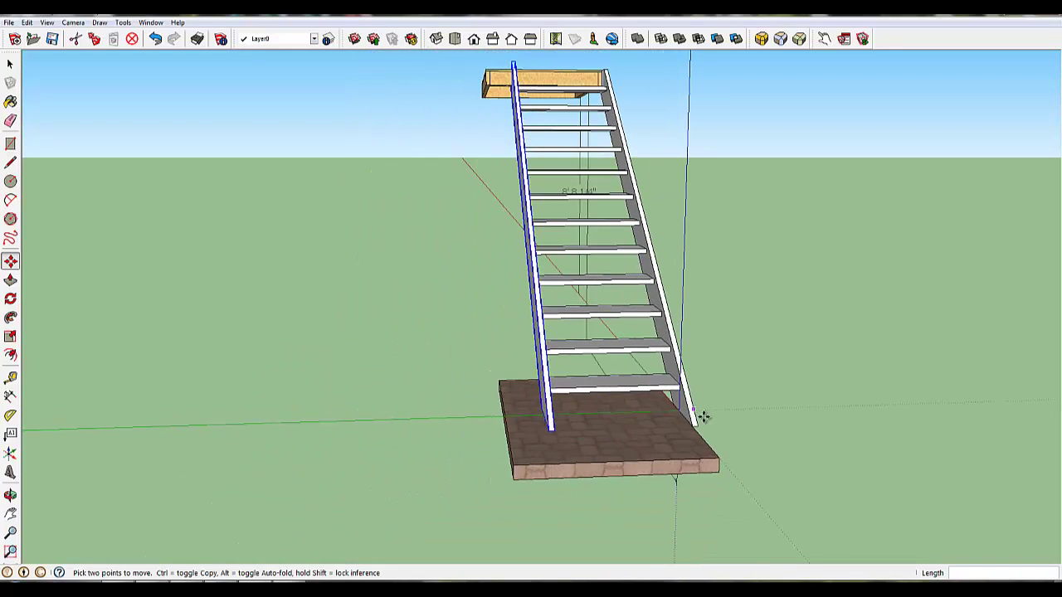
middle_click_drag(730, 431, 659, 463)
key("m")
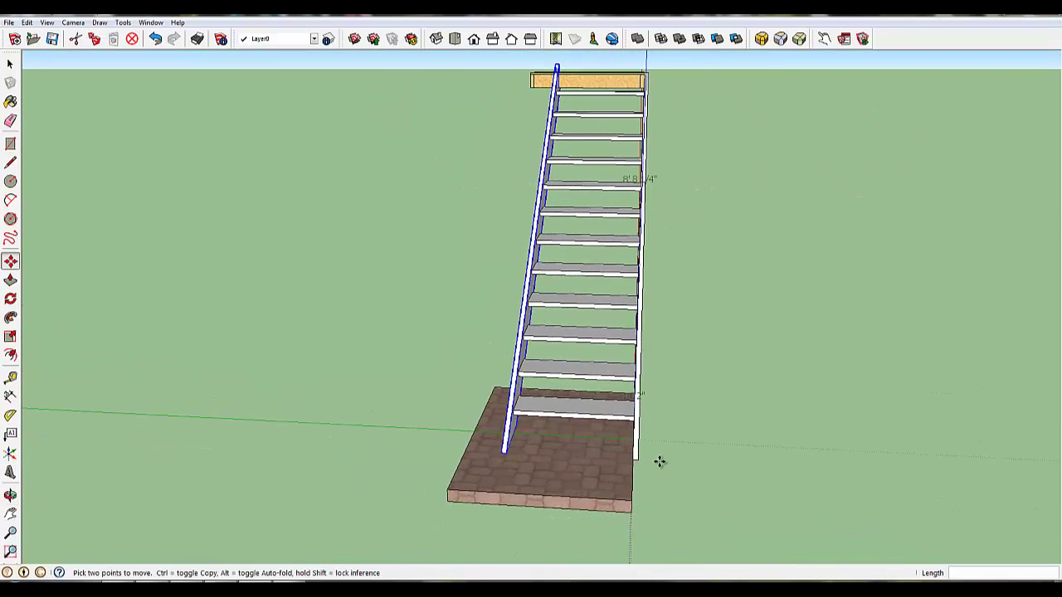
middle_click_drag(692, 308, 683, 453)
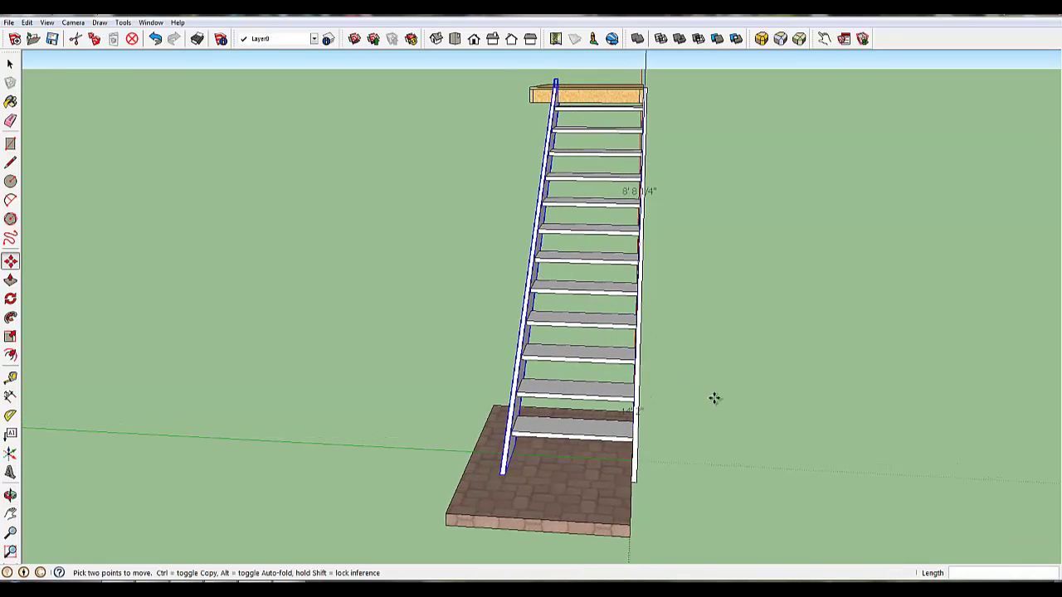
middle_click_drag(714, 399, 623, 360)
key("space")
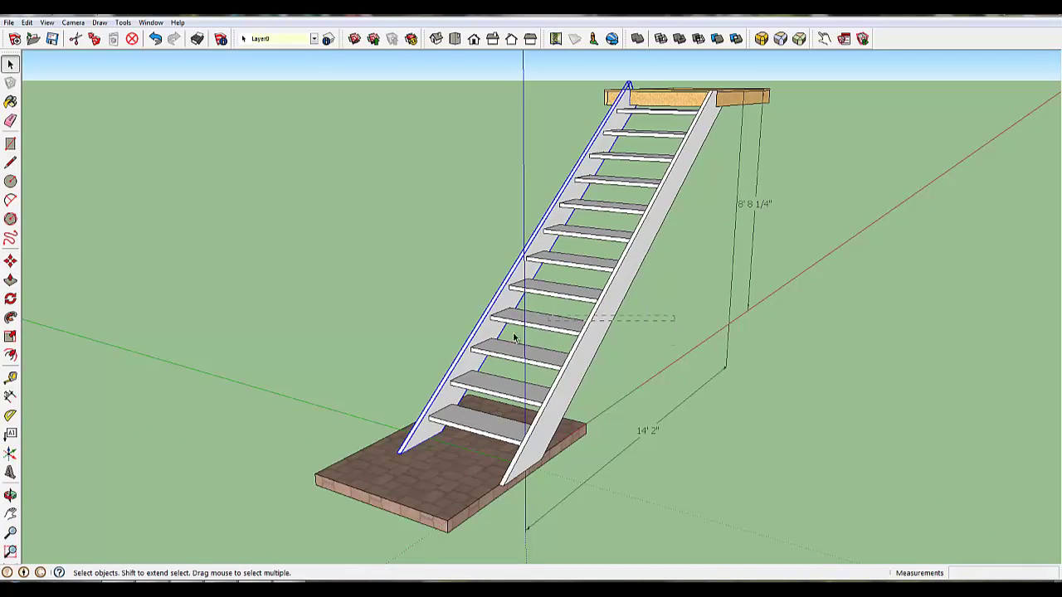
left_click_drag(514, 338, 489, 158)
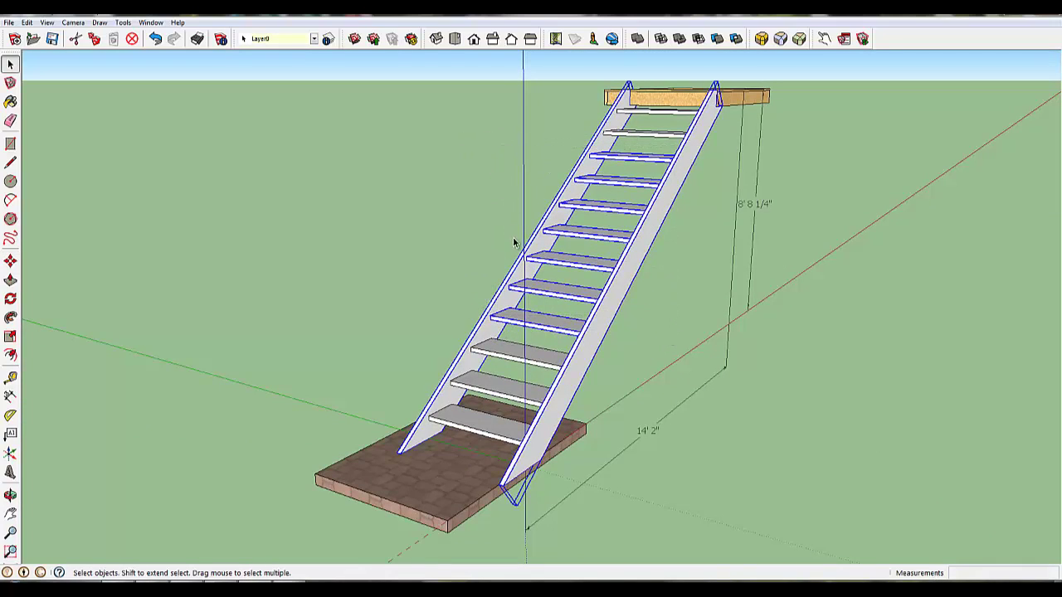
left_click(510, 354, "shift")
left_click(508, 392, "shift")
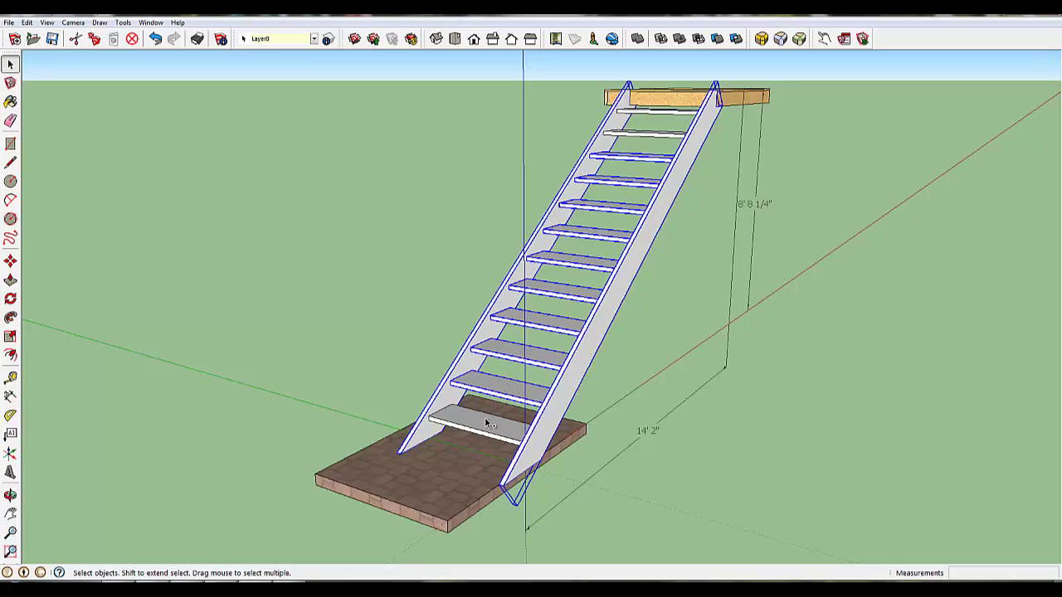
left_click(488, 424, "shift")
left_click(656, 139, "shift")
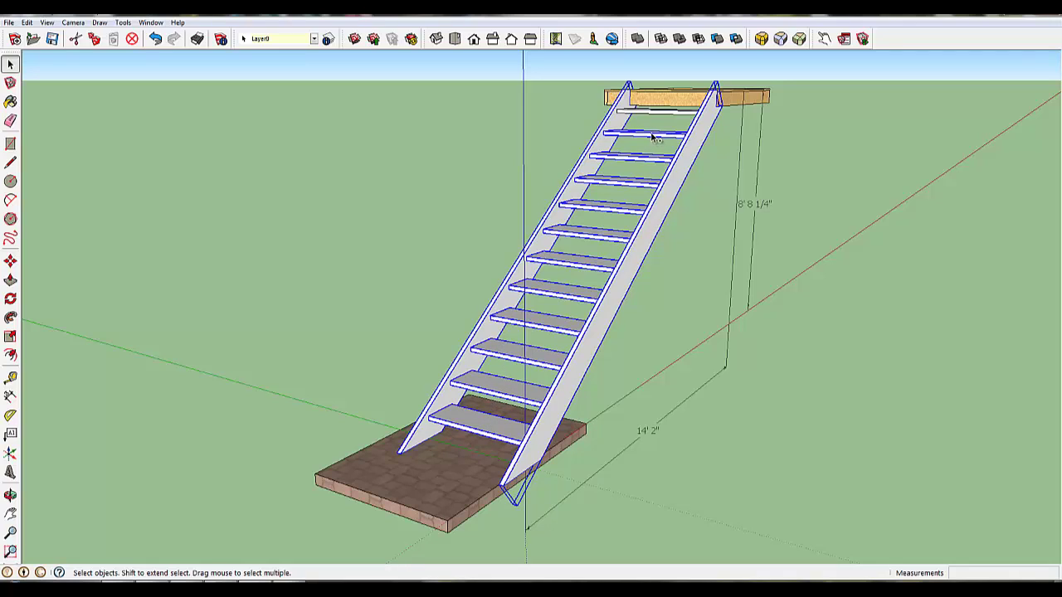
left_click(653, 114, "shift")
- Move the whole staircase about 6" from the top tread's midpoint to the platform's midpoint
middle_click_drag(610, 142, 722, 332)
scroll(549, 238, "up", 6)
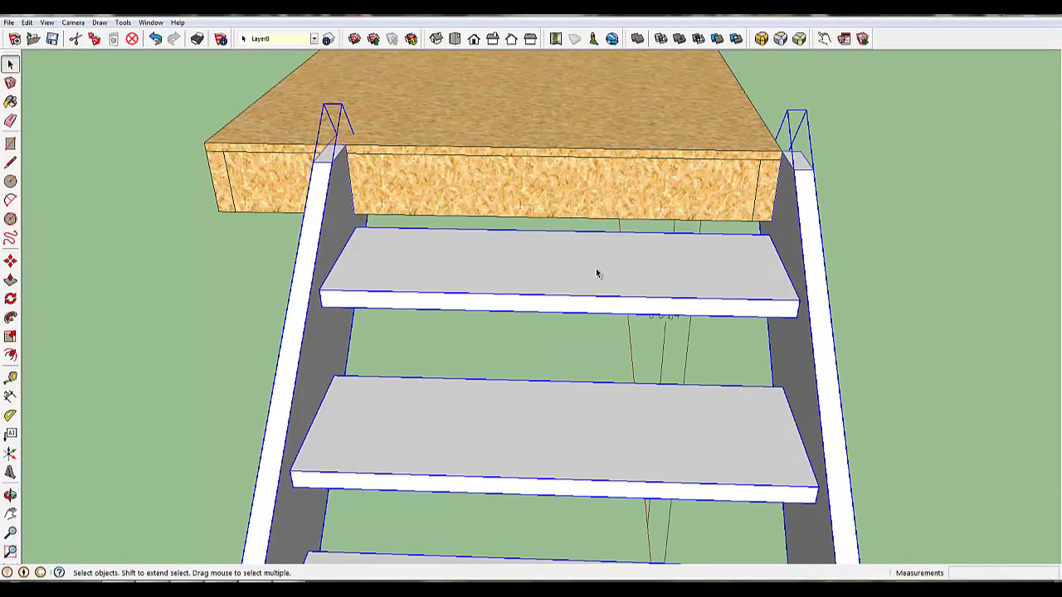
key("m")
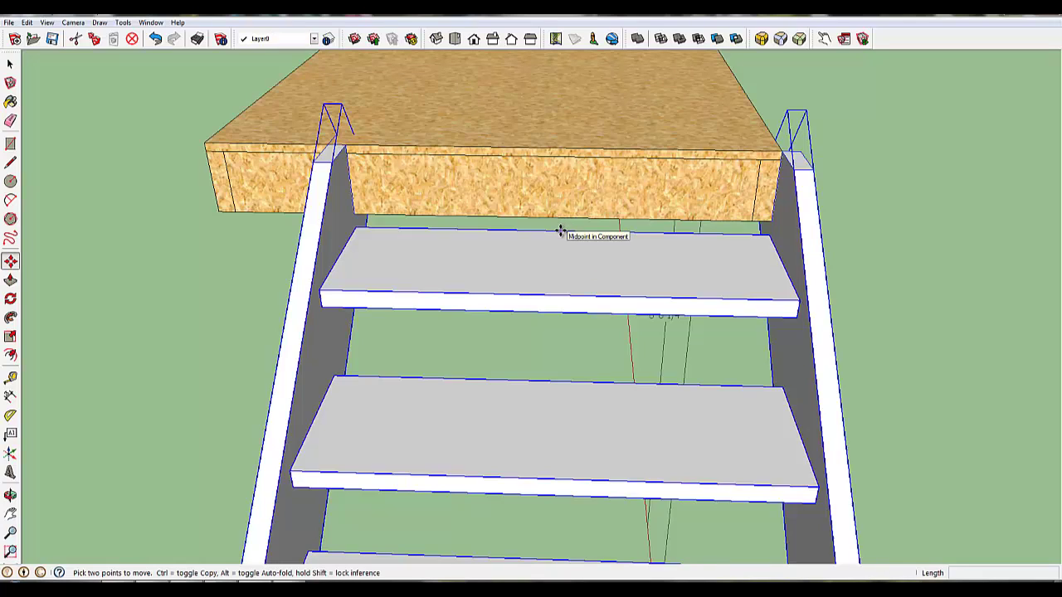
left_click(560, 231)
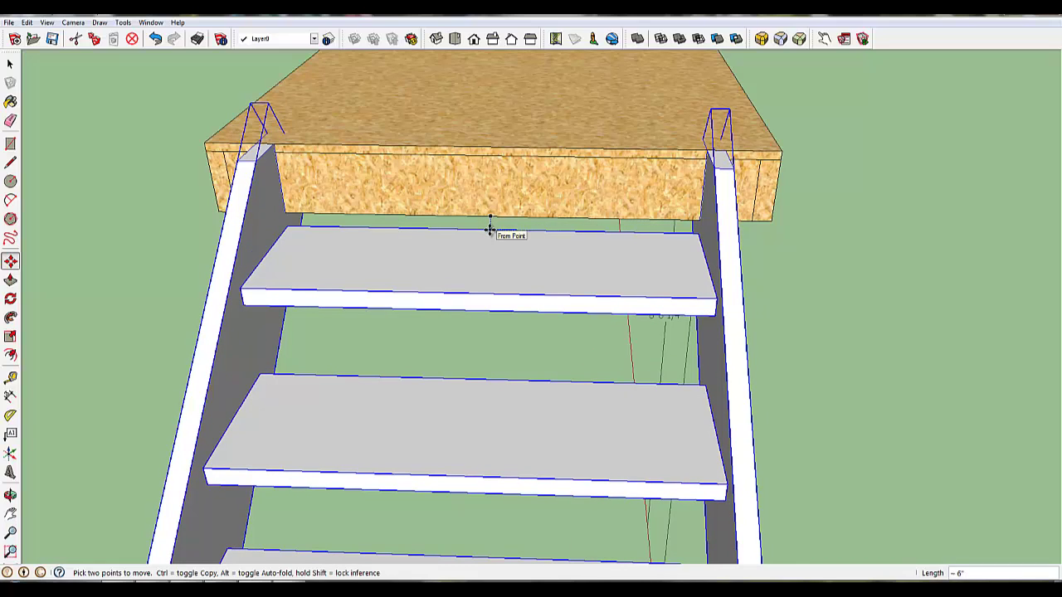
left_click(490, 230)
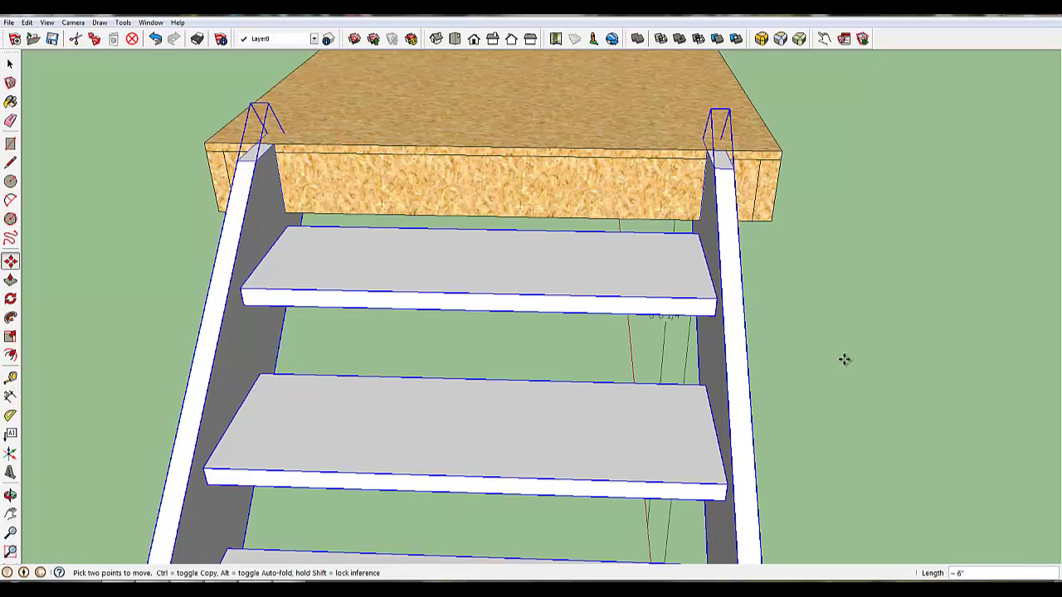
middle_click_drag(832, 358, 695, 308)
key("m")
scroll(608, 336, "down", 2)
scroll(608, 336, "down", 2)
middle_click_drag(609, 348, 497, 280)
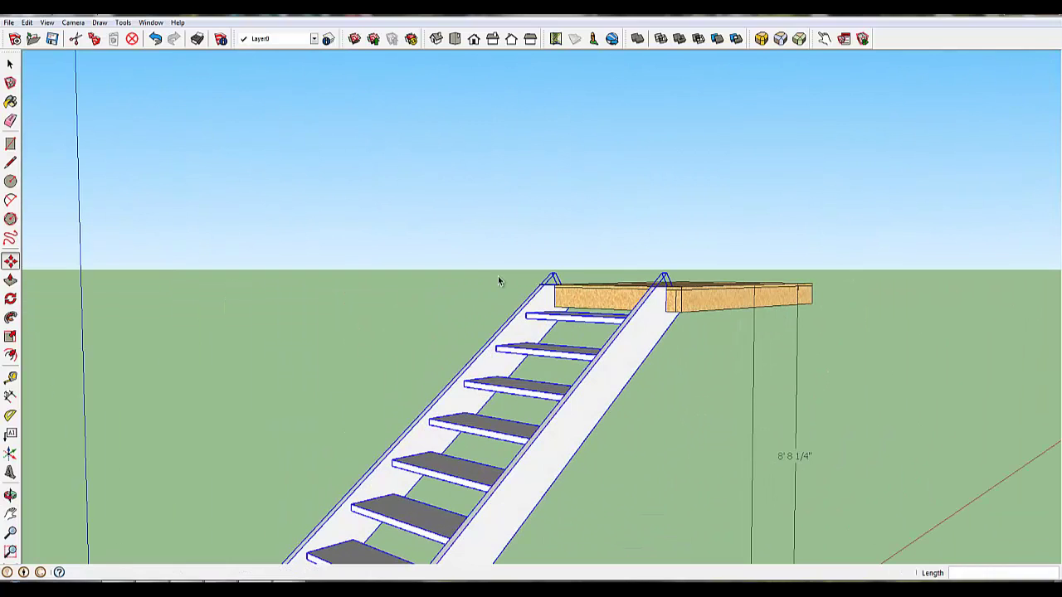
key("space")
left_click(420, 305)
scroll(609, 417, "down", 5)
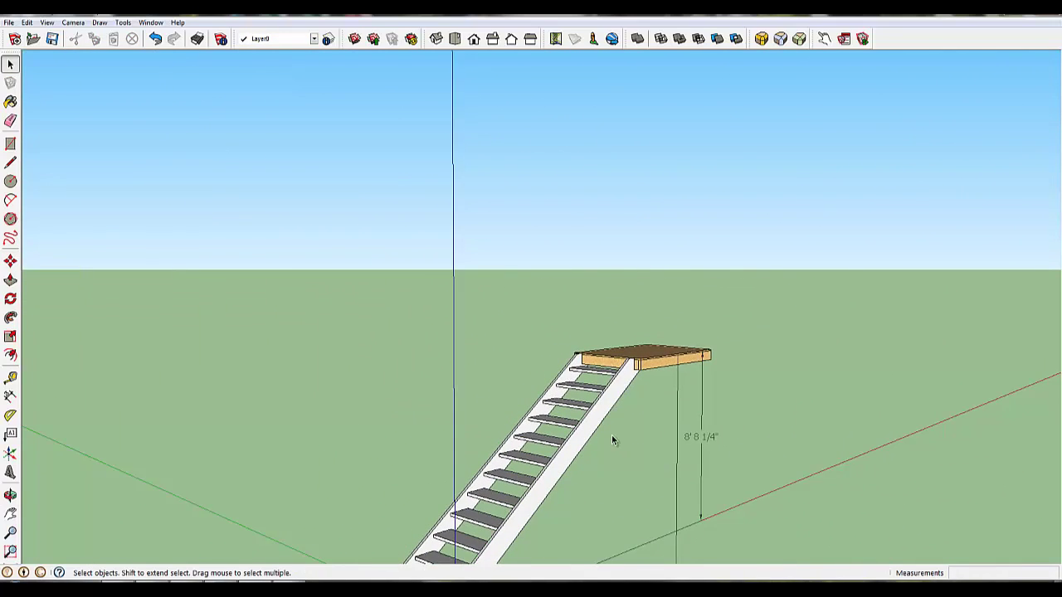
mouse_move(627, 457)
middle_mouse_down()
mouse_move(636, 379)
mouse_move(685, 351)
mouse_move(628, 428)
mouse_move(597, 441)
mouse_move(553, 398)
mouse_move(587, 343)
middle_mouse_up()
scroll(557, 411, "up", 6)
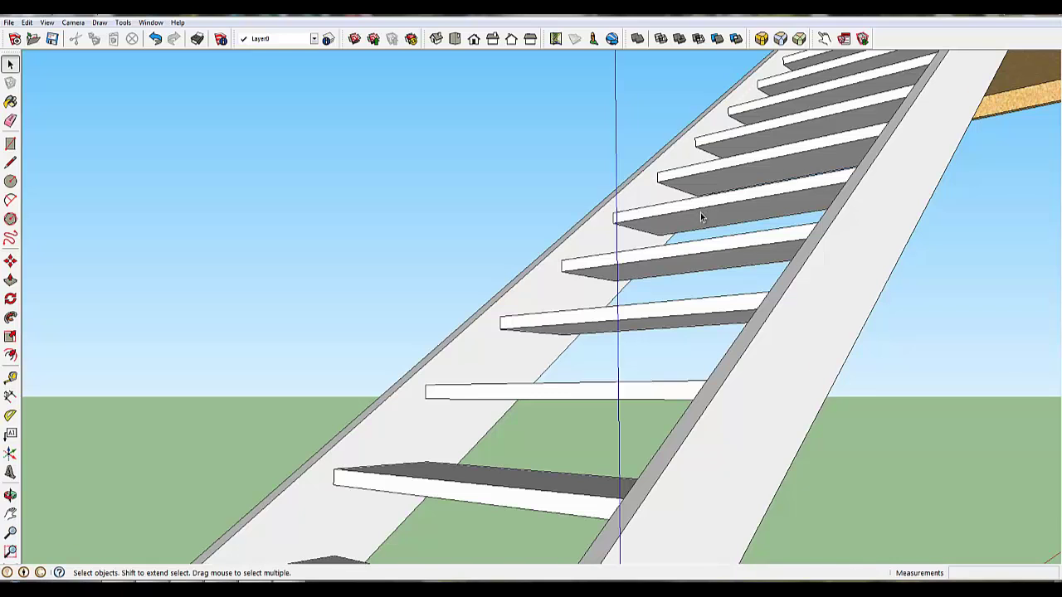
scroll(700, 213, "down", 5)
mouse_move(700, 212)
middle_mouse_down()
mouse_move(706, 175)
mouse_move(692, 242)
middle_mouse_up()
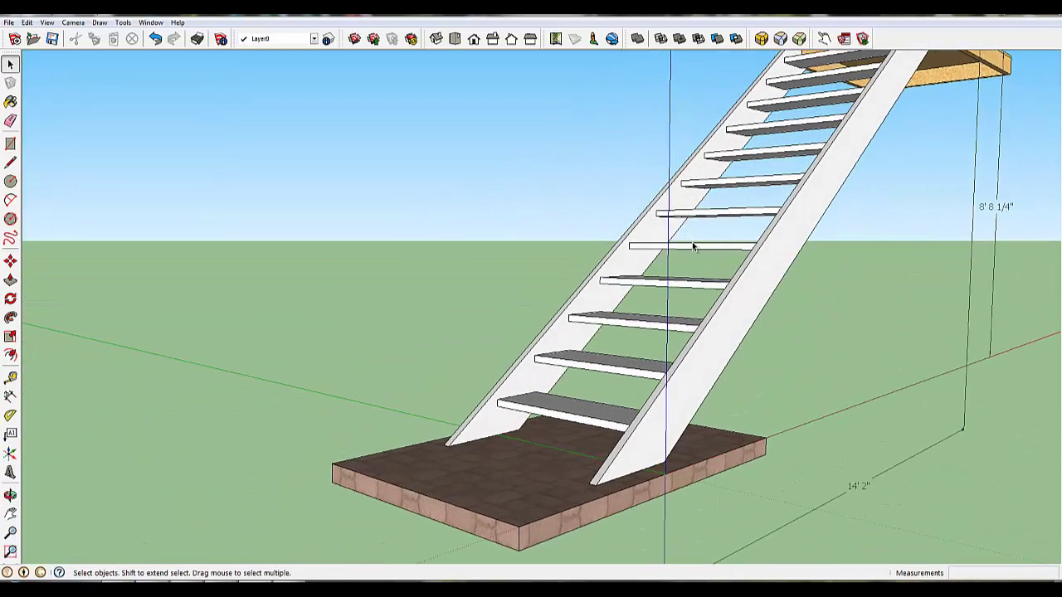